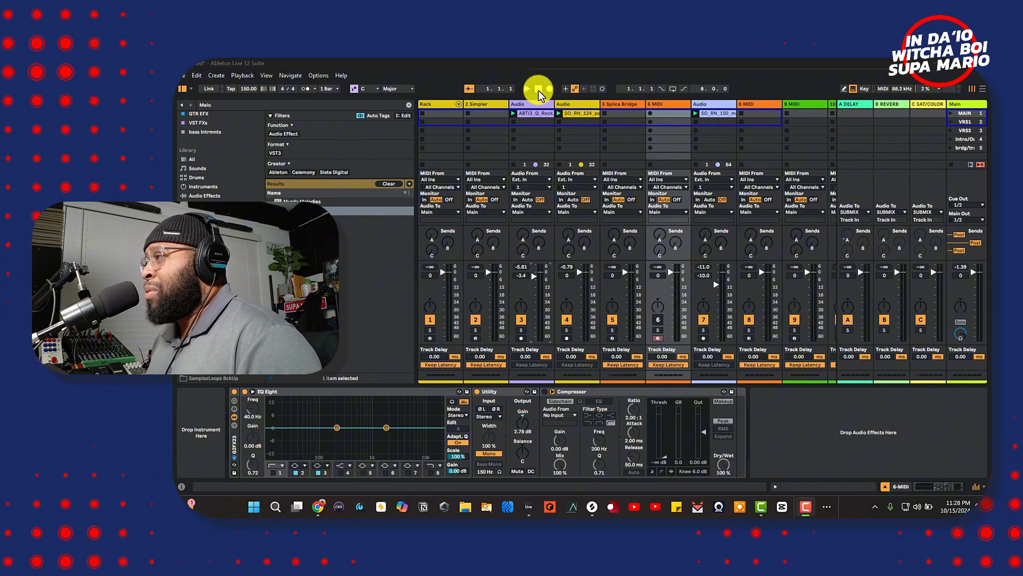
# Play the session loops, then open the 808 loop clip on track 3 to examine its waveform.
pyautogui.click(540, 95)
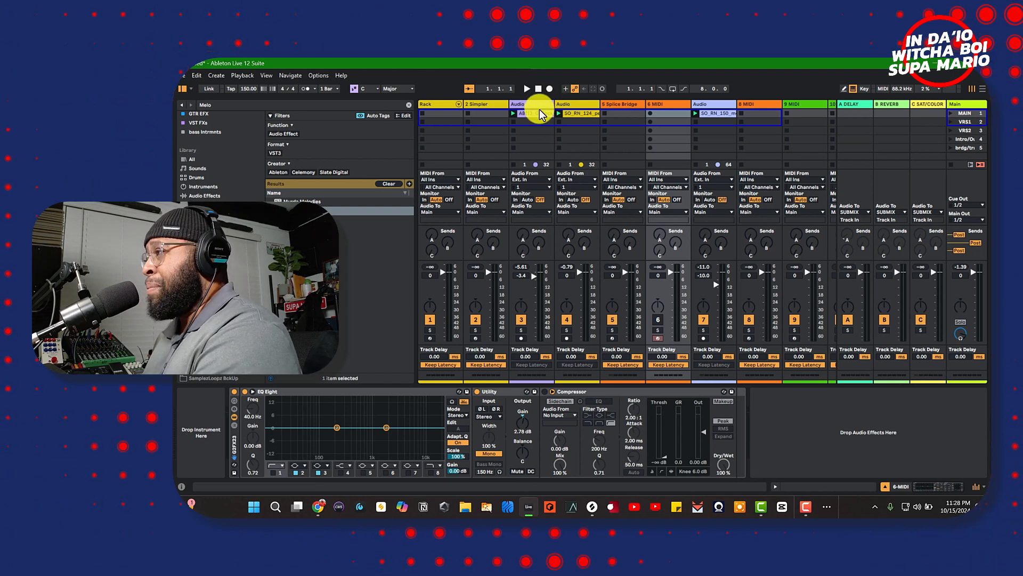
pyautogui.click(538, 104)
pyautogui.press('space')
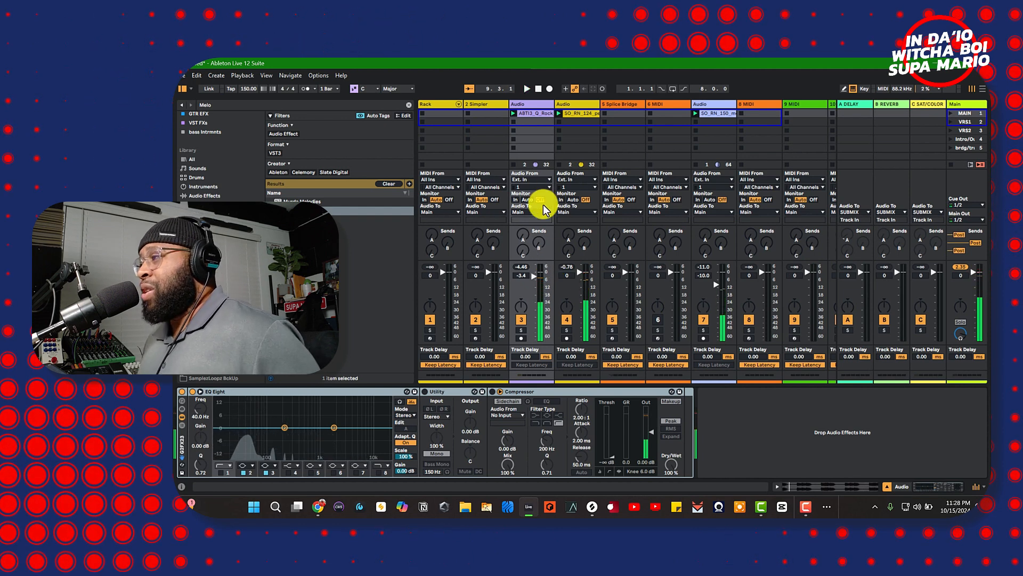
pyautogui.press('space')
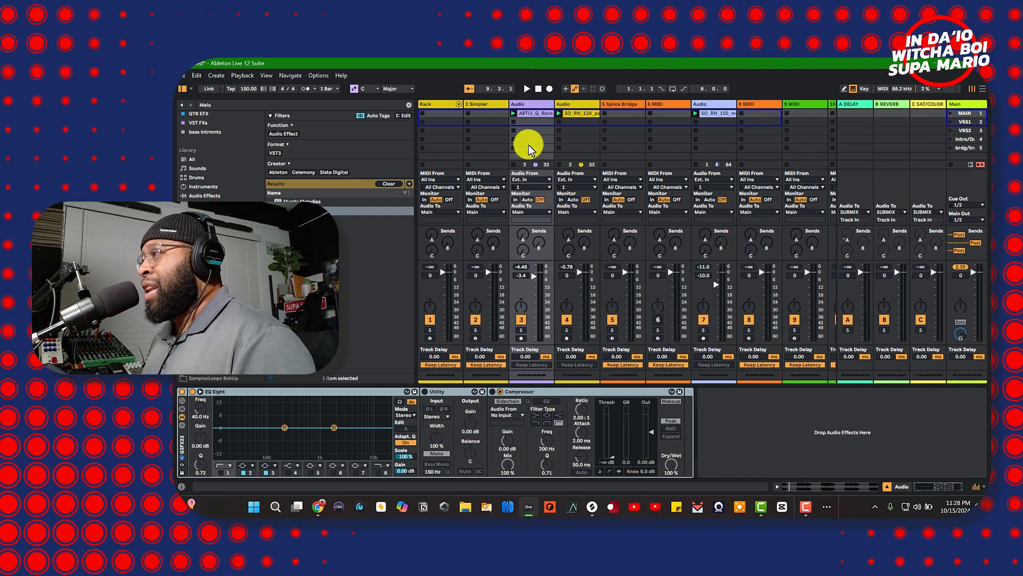
pyautogui.doubleClick(529, 112)
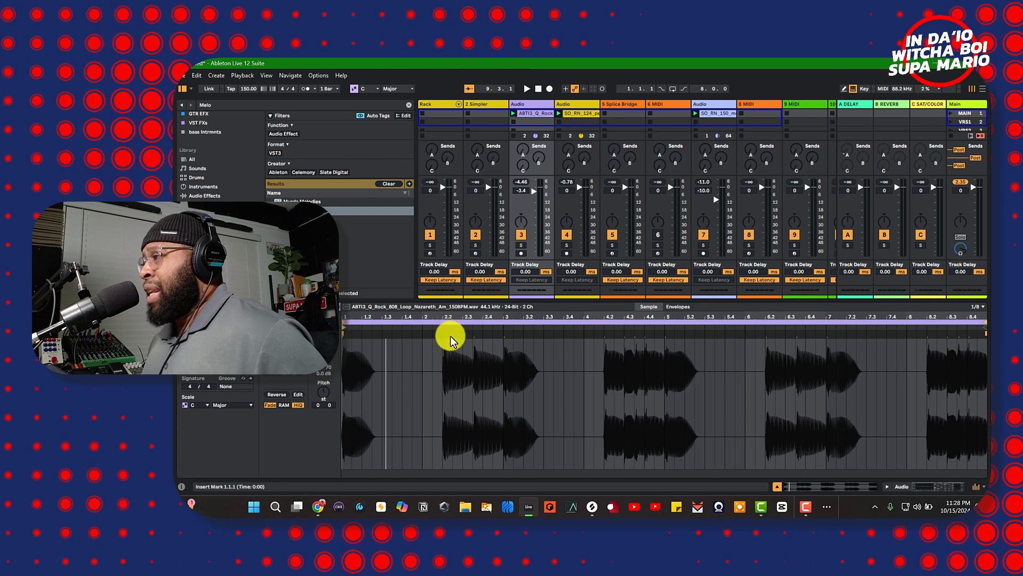
pyautogui.press('space')
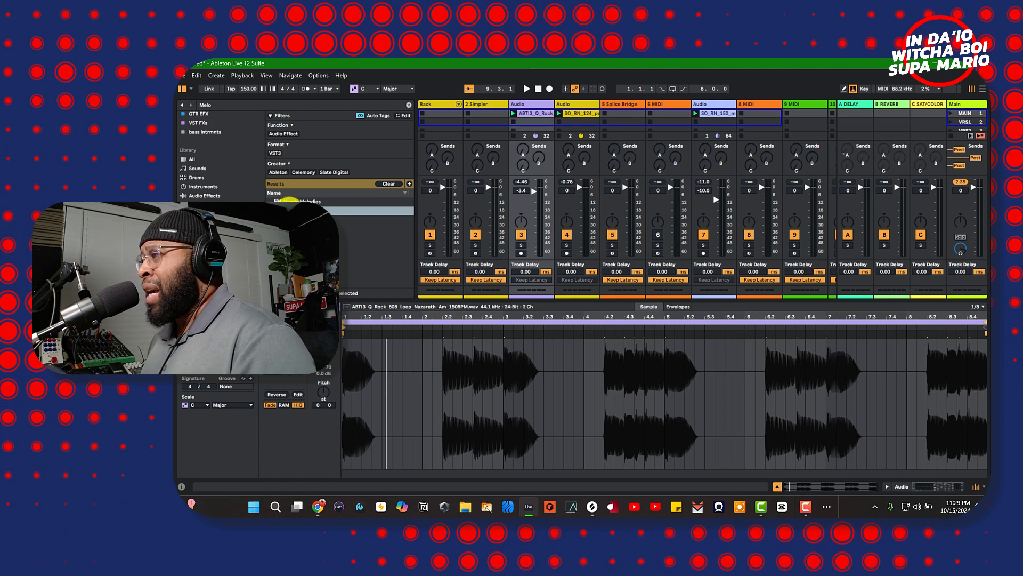
# Add the Melodyne audio effect to track 3 with the 808 loop and reposition its editor window.
pyautogui.moveTo(290, 212); pyautogui.dragTo(519, 197)
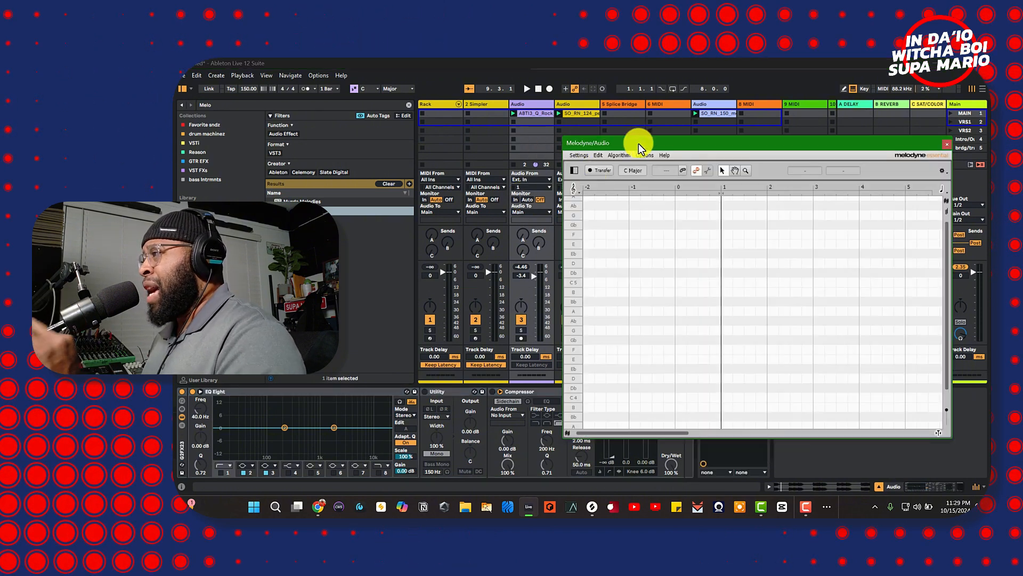
pyautogui.moveTo(640, 148); pyautogui.dragTo(562, 159)
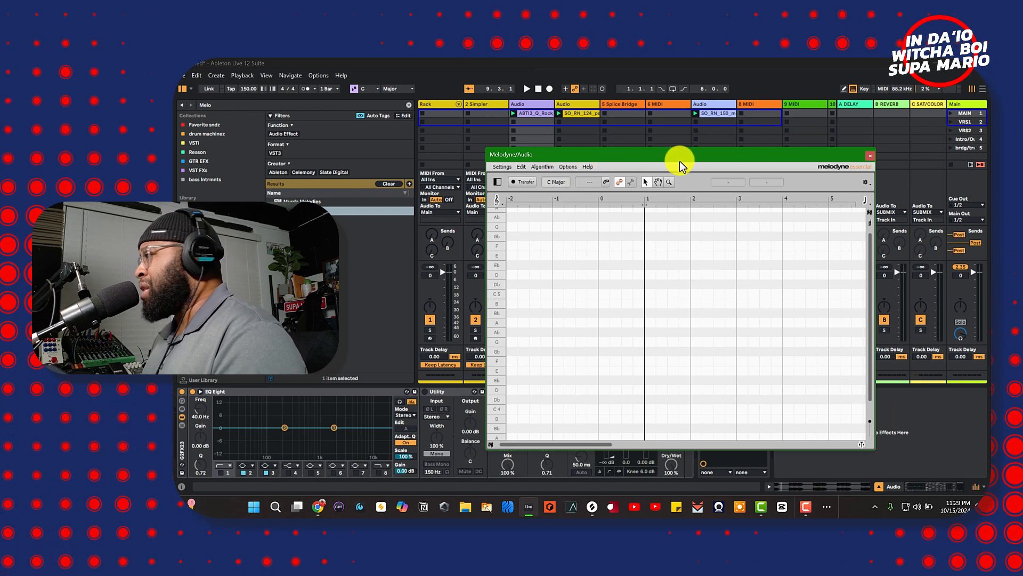
pyautogui.moveTo(677, 162); pyautogui.dragTo(630, 181)
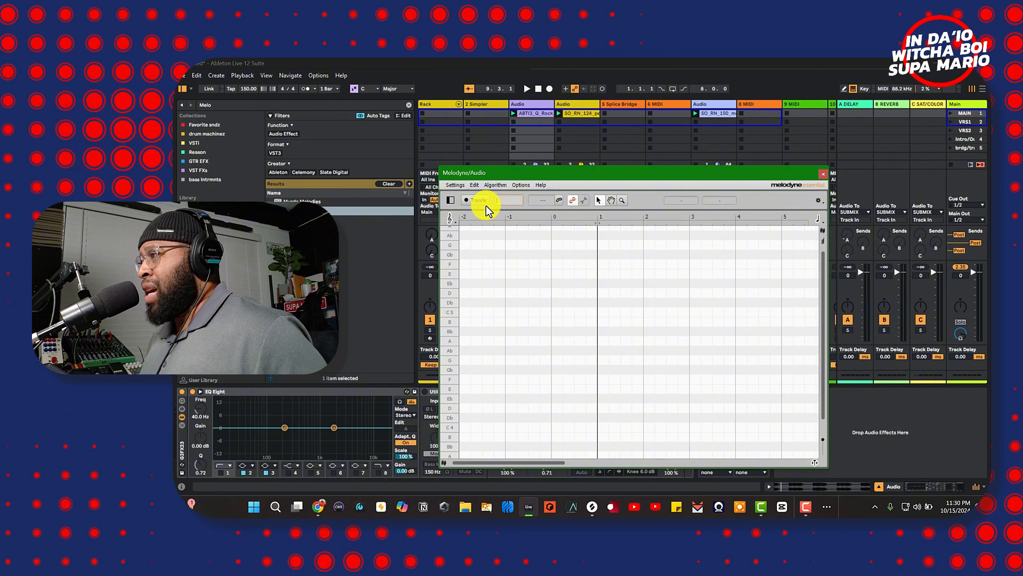
# Set Melodyne's key to A Minor and transfer the 808 loop's audio into it during playback.
pyautogui.click(451, 201)
pyautogui.click(451, 201)
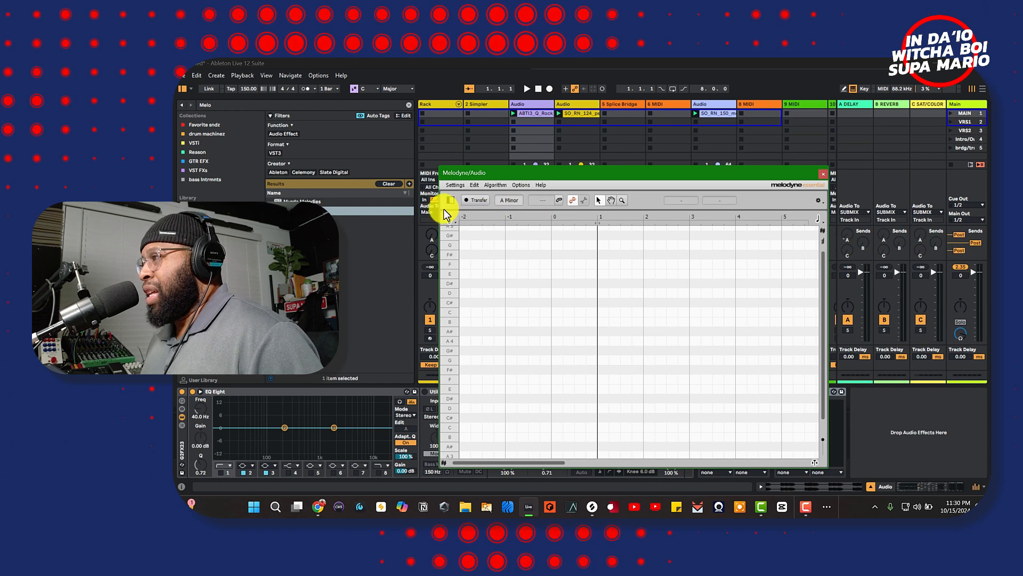
pyautogui.click(474, 200)
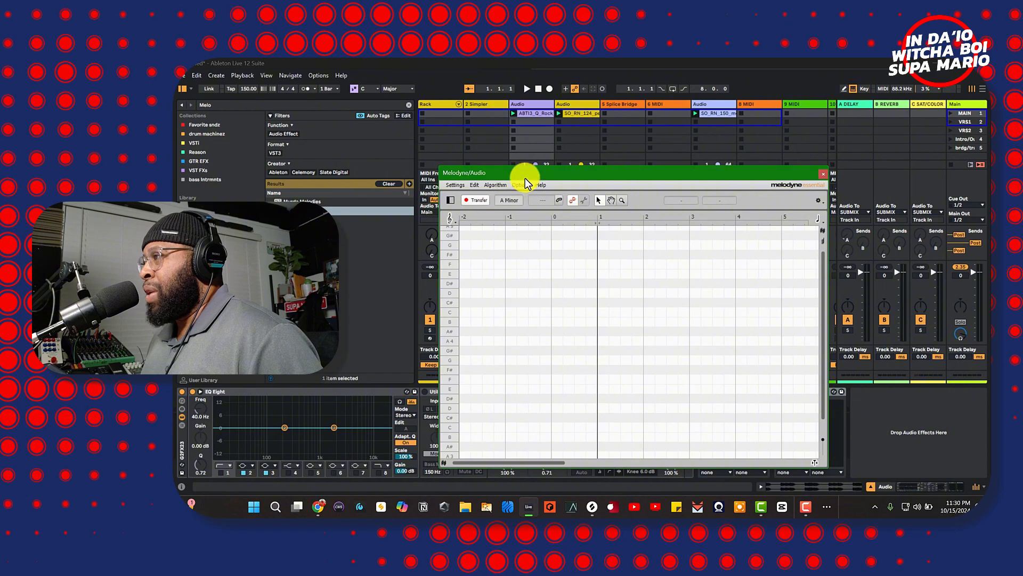
pyautogui.moveTo(529, 177); pyautogui.dragTo(622, 131)
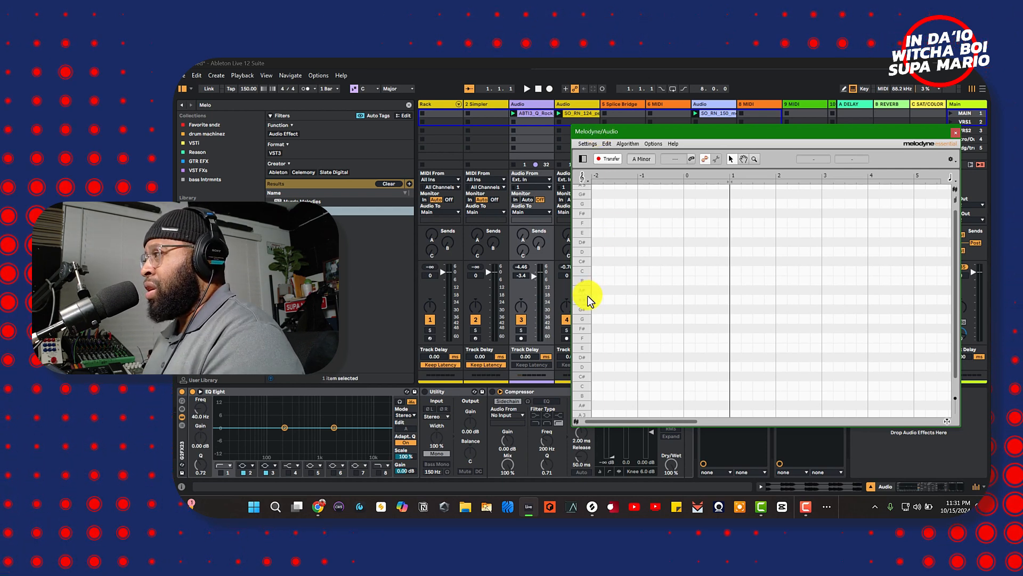
pyautogui.moveTo(680, 420); pyautogui.dragTo(624, 415)
pyautogui.press('space')
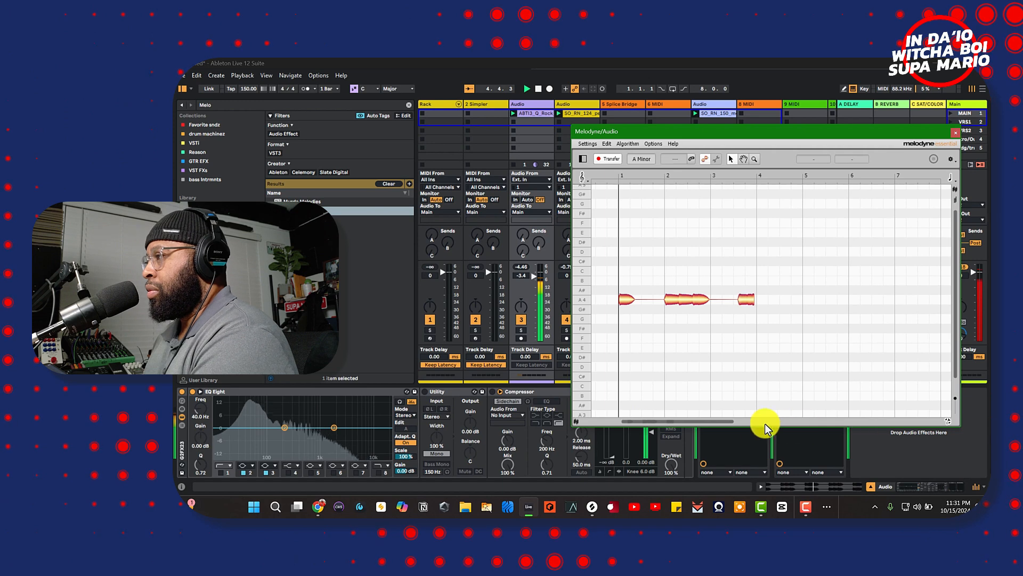
pyautogui.moveTo(703, 421); pyautogui.dragTo(749, 421)
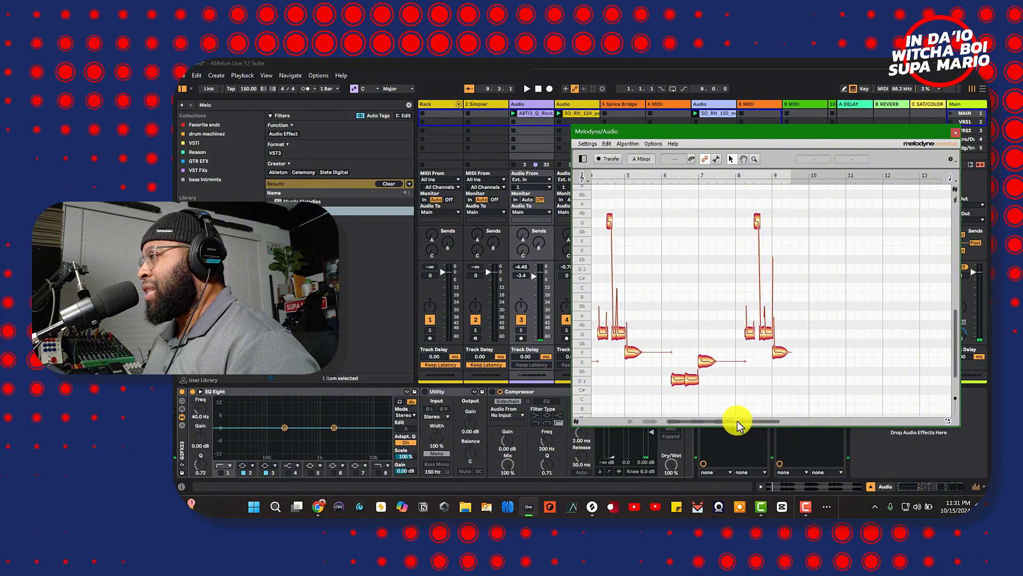
# Raise the first 808 note at bar 1 from F1 to A1 and audition the change.
pyautogui.moveTo(737, 420); pyautogui.dragTo(697, 417)
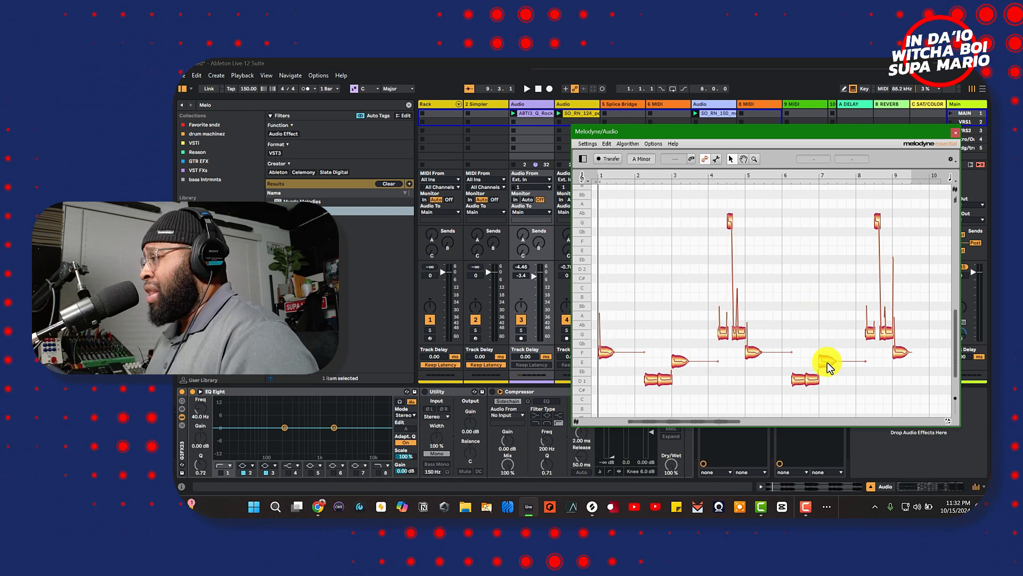
pyautogui.click(606, 355)
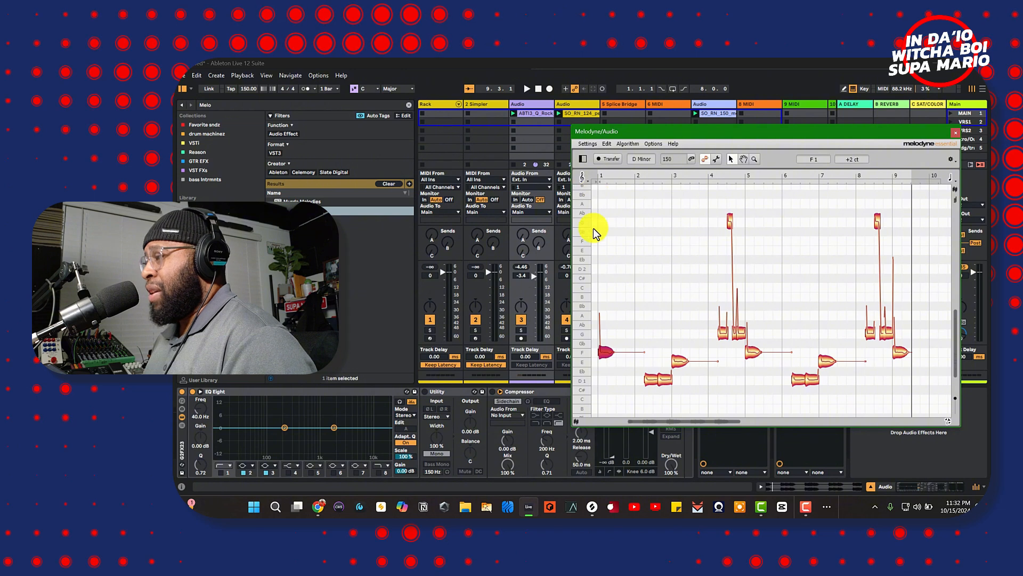
pyautogui.press('space')
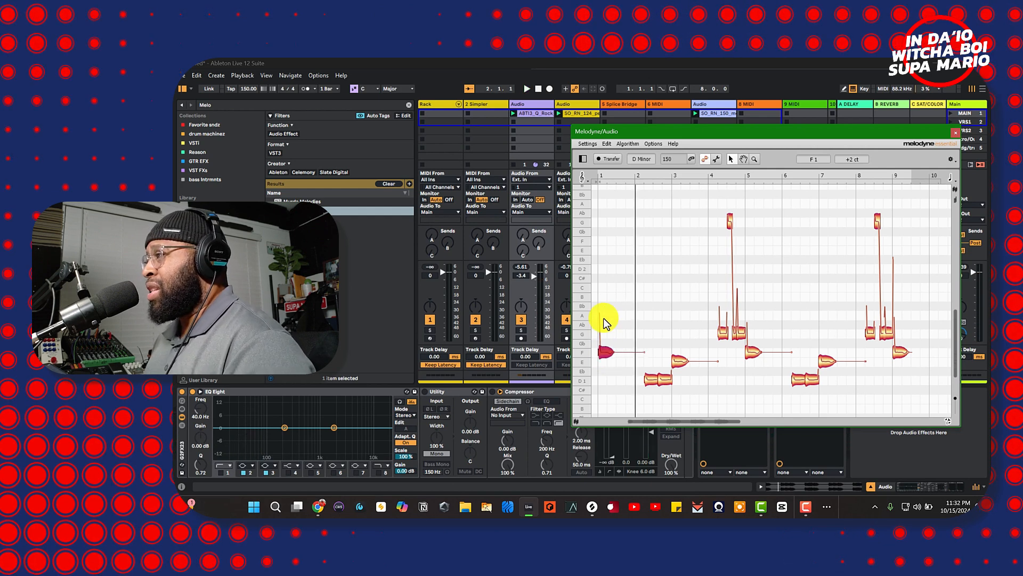
pyautogui.moveTo(606, 356); pyautogui.dragTo(610, 346)
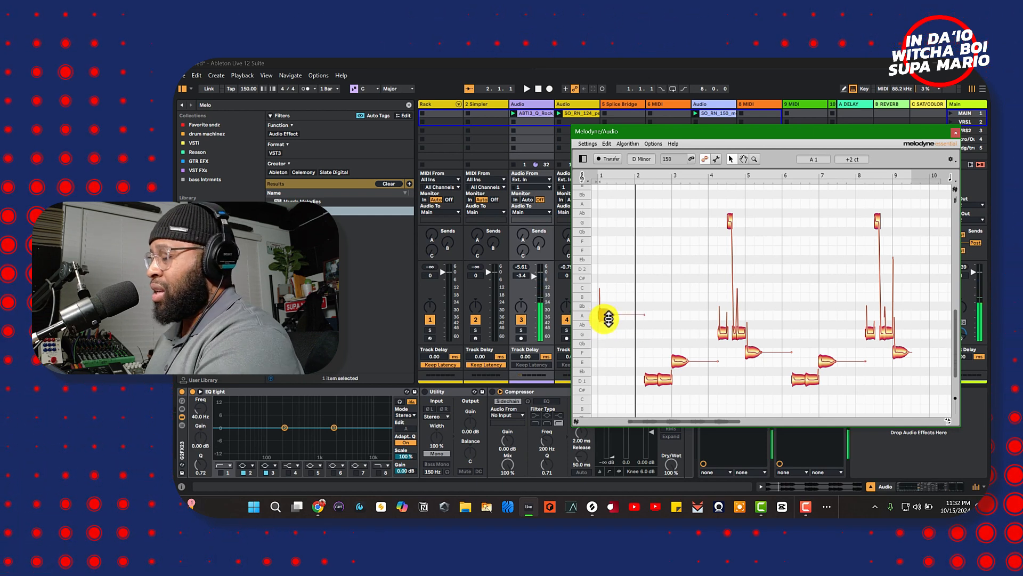
pyautogui.press('space')
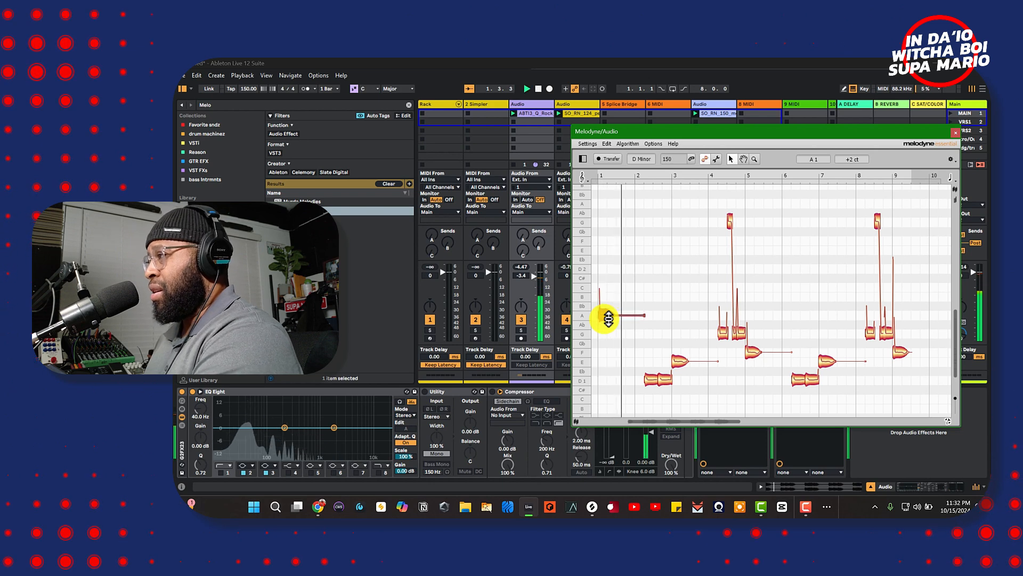
pyautogui.press('space')
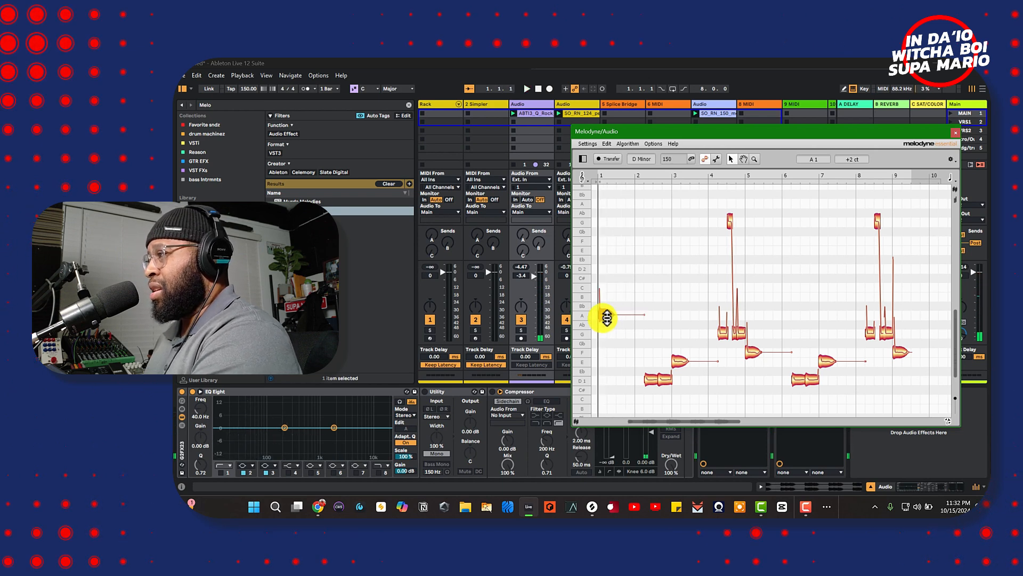
pyautogui.press('space')
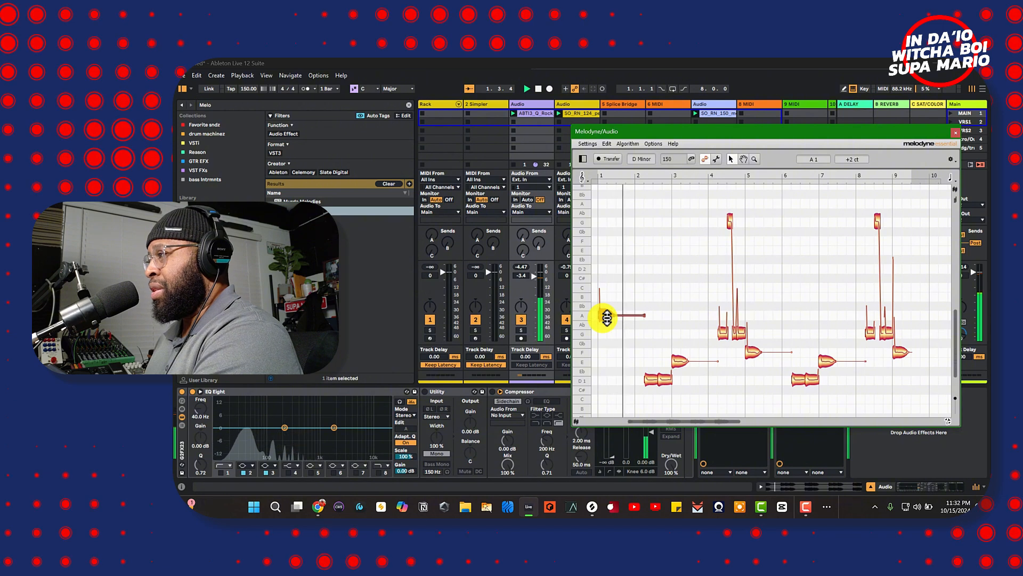
pyautogui.press('space')
pyautogui.press('space')
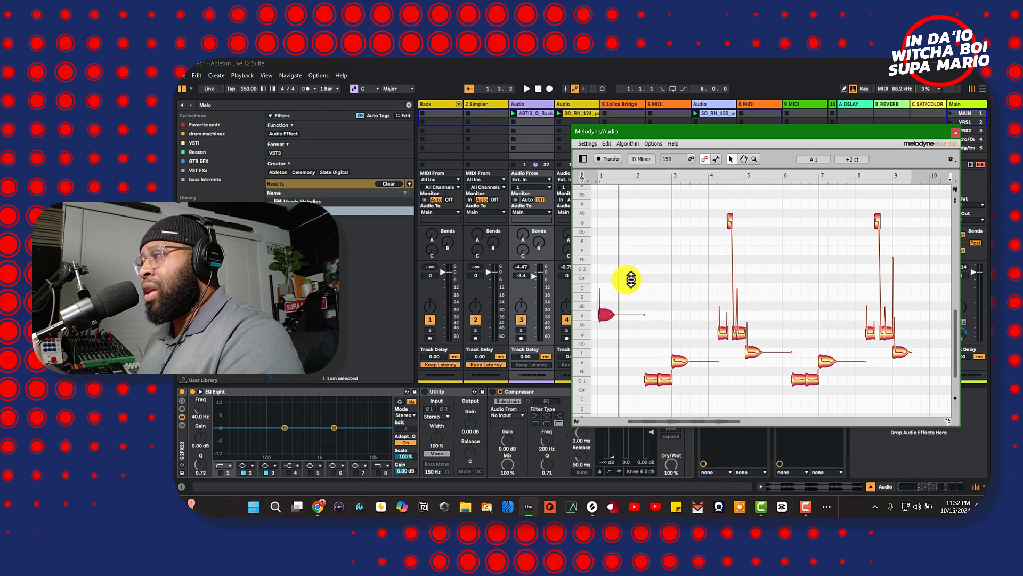
# Return the first 808 note to F1 and play it back for comparison.
pyautogui.moveTo(606, 316); pyautogui.dragTo(607, 360)
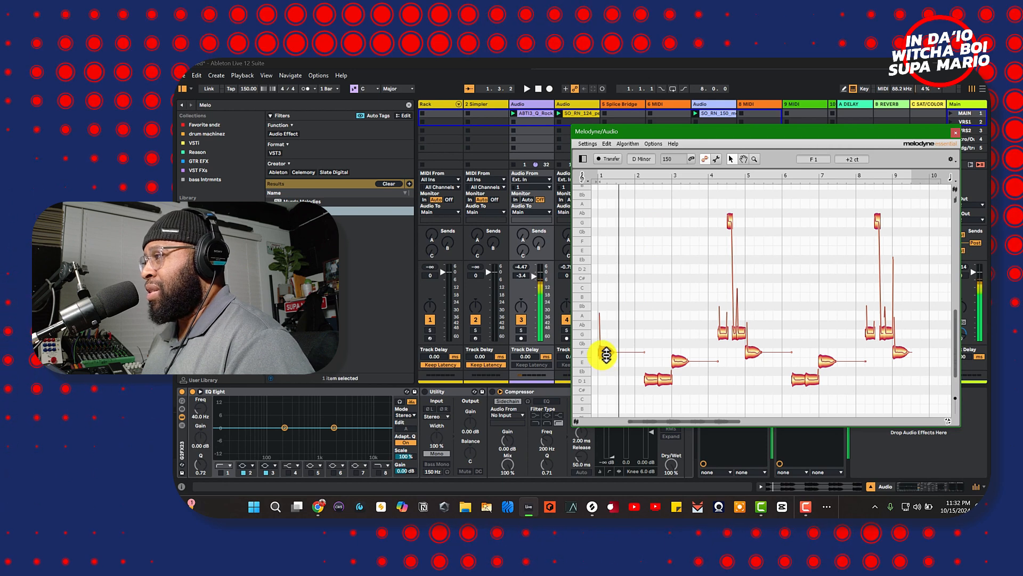
pyautogui.press('space')
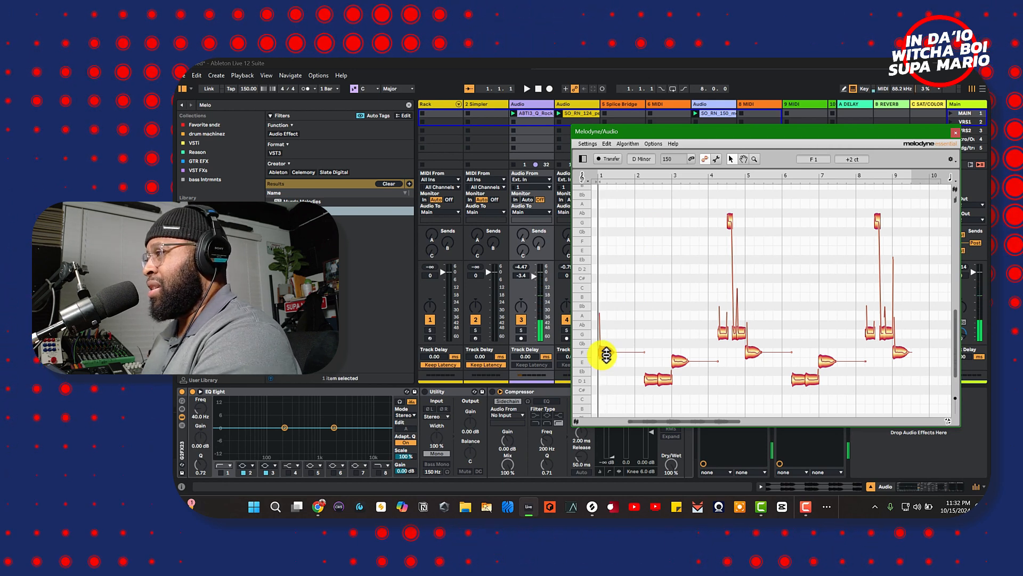
pyautogui.press('space')
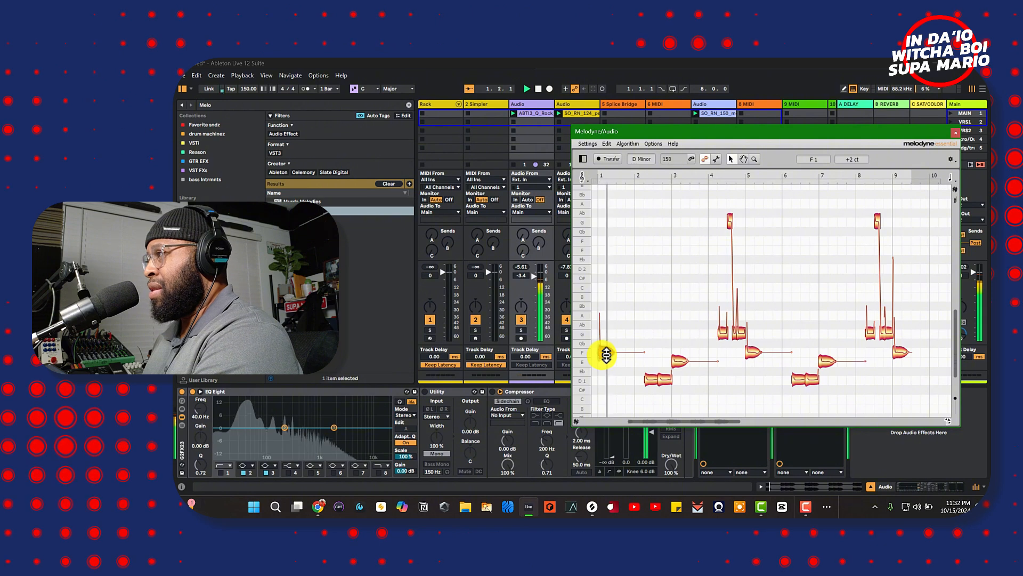
# Raise the 808 notes at the start of bars 1, 5 and 9 from F1 to A1.
pyautogui.moveTo(607, 351)
pyautogui.mouseDown()
pyautogui.moveTo(604, 316)
pyautogui.moveTo(605, 358)
pyautogui.moveTo(605, 342)
pyautogui.mouseUp()
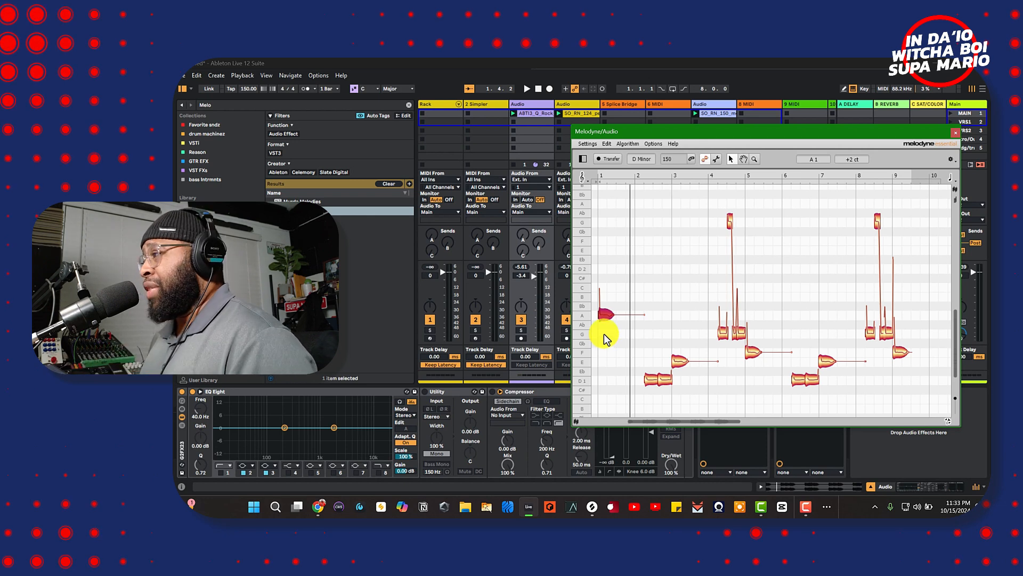
pyautogui.click(750, 353)
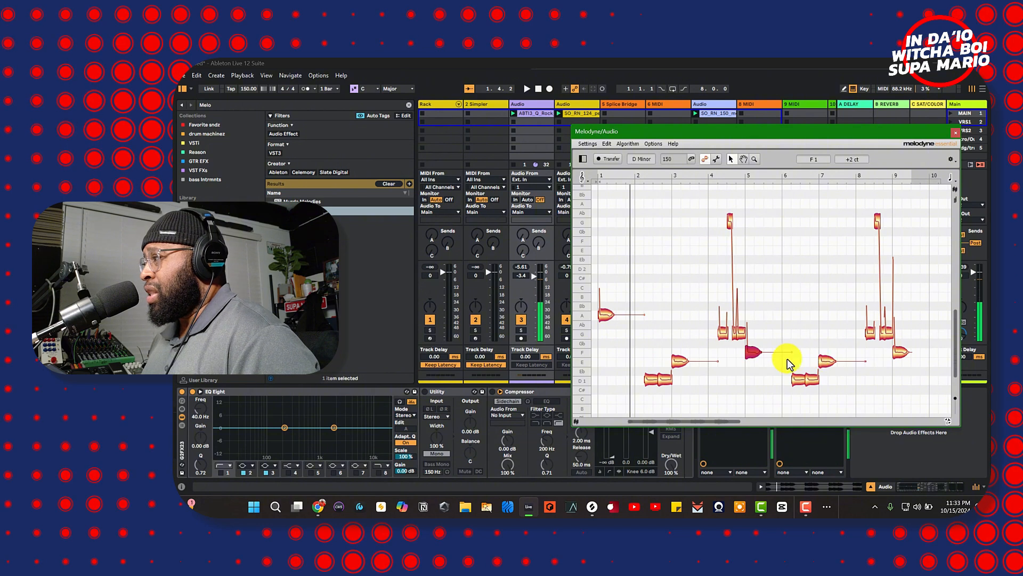
pyautogui.moveTo(757, 351); pyautogui.dragTo(760, 314)
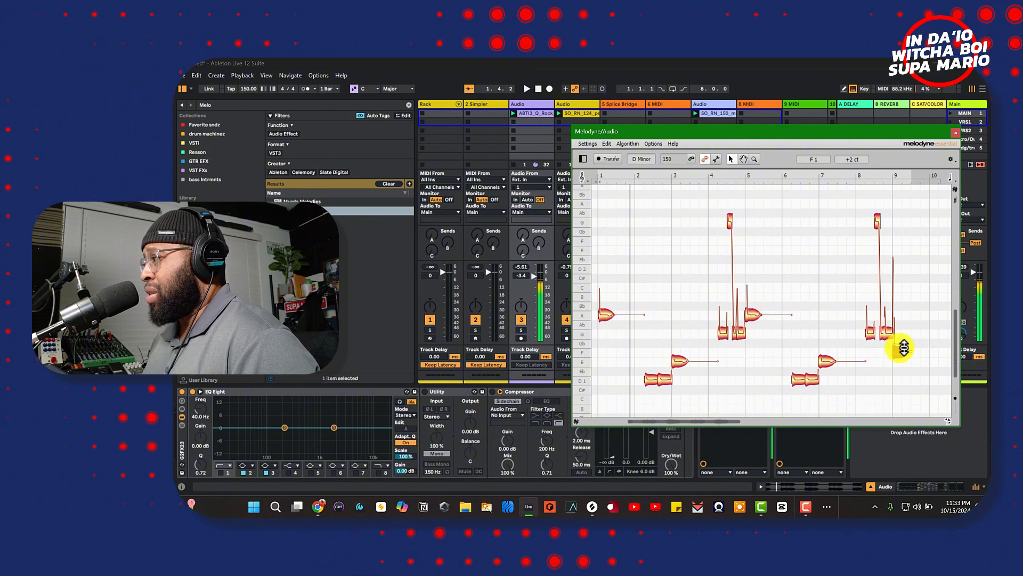
pyautogui.moveTo(904, 349); pyautogui.dragTo(902, 314)
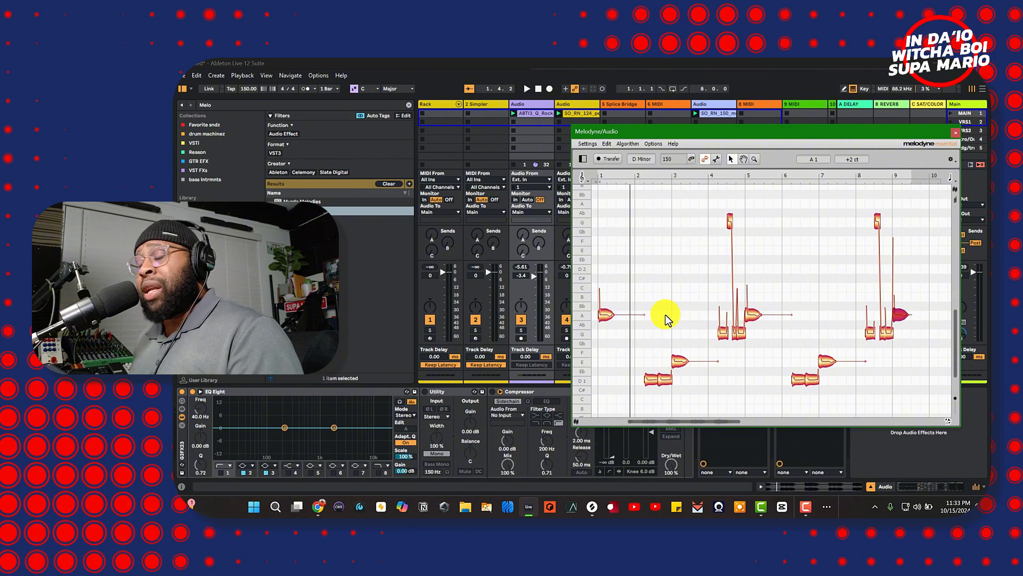
# Play the session with the repitched 808 line and review its notes across the timeline.
pyautogui.press('space')
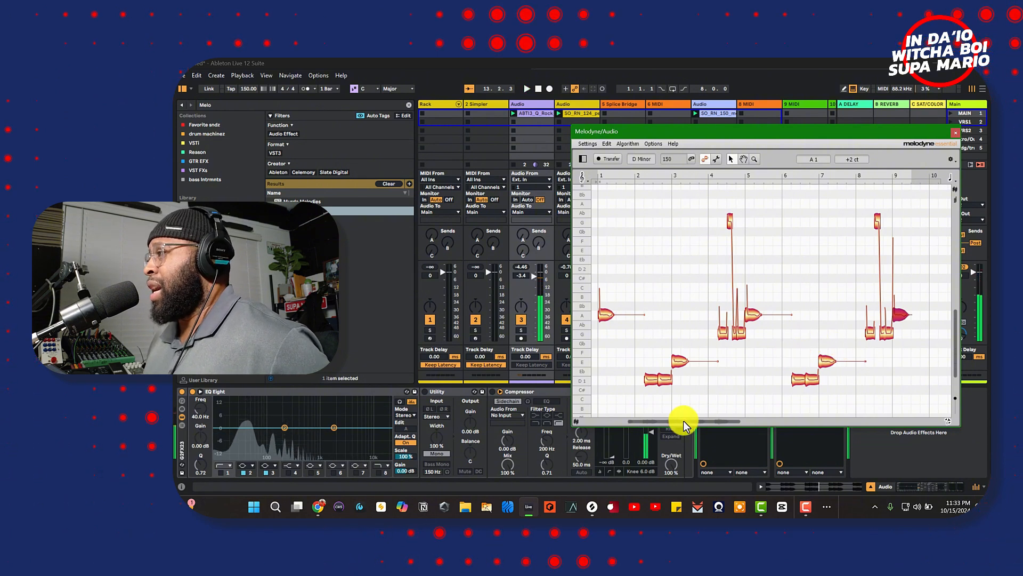
pyautogui.moveTo(681, 420)
pyautogui.mouseDown()
pyautogui.moveTo(726, 422)
pyautogui.moveTo(681, 419)
pyautogui.mouseUp()
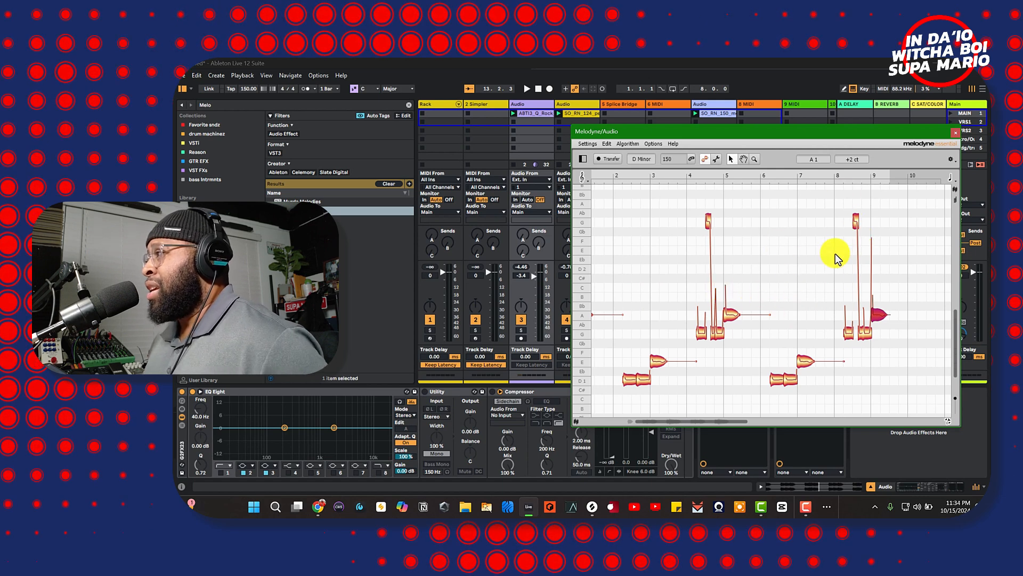
pyautogui.moveTo(662, 421)
pyautogui.mouseDown()
pyautogui.moveTo(633, 419)
pyautogui.moveTo(658, 421)
pyautogui.mouseUp()
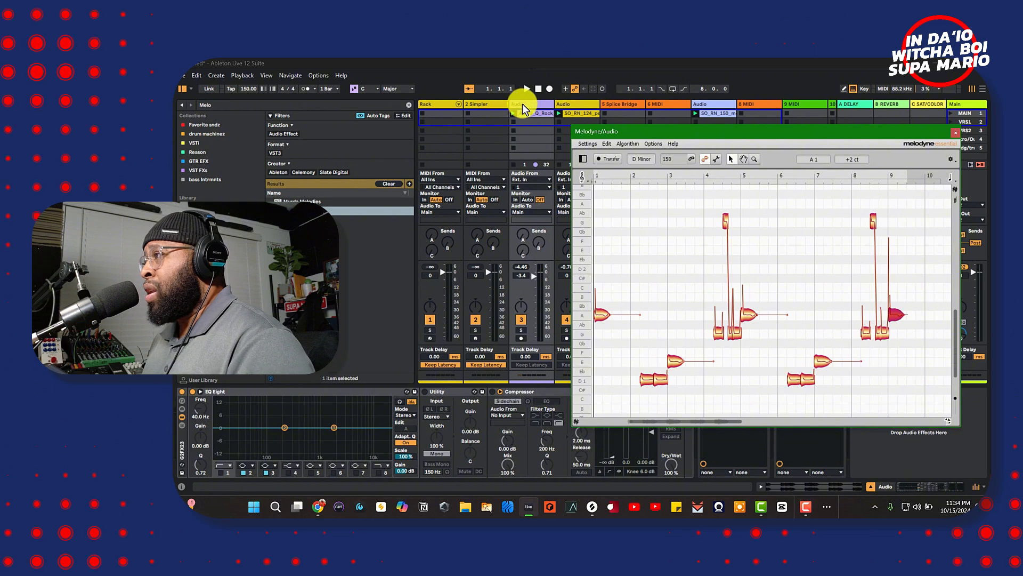
# Freeze and flatten the 808 track, then open the rendered clip and play it back.
pyautogui.rightClick(524, 109)
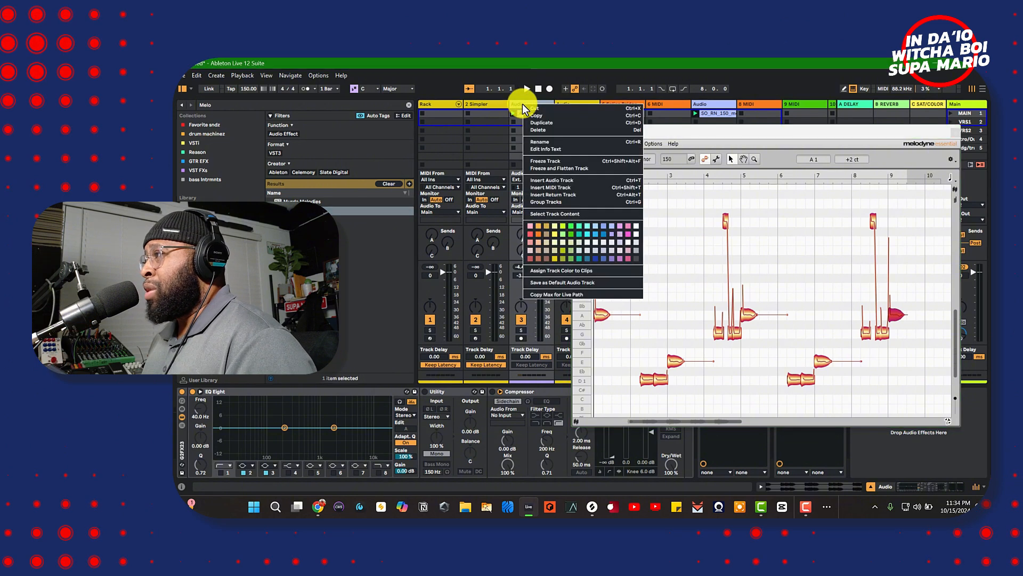
pyautogui.click(551, 168)
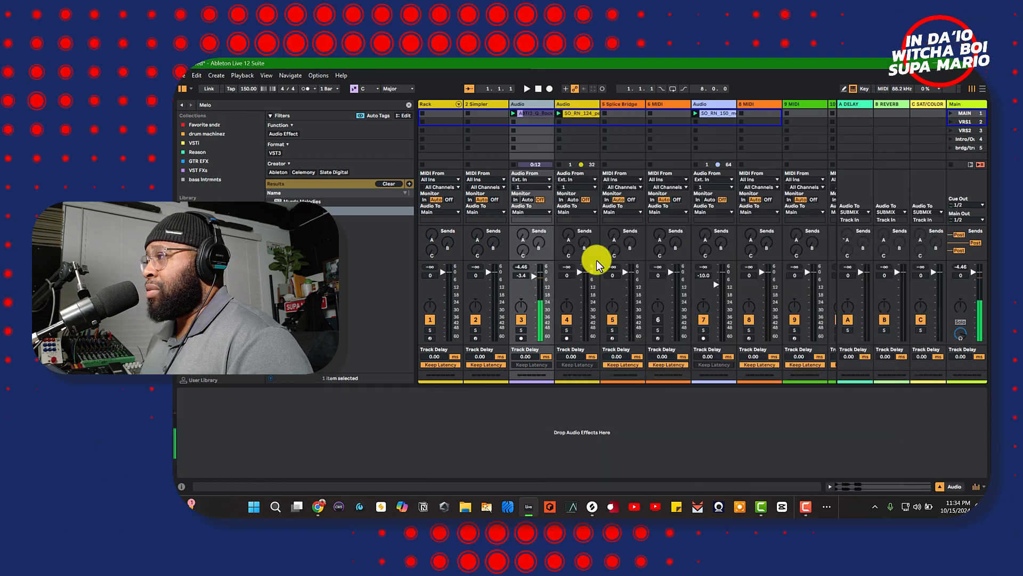
pyautogui.click(532, 115)
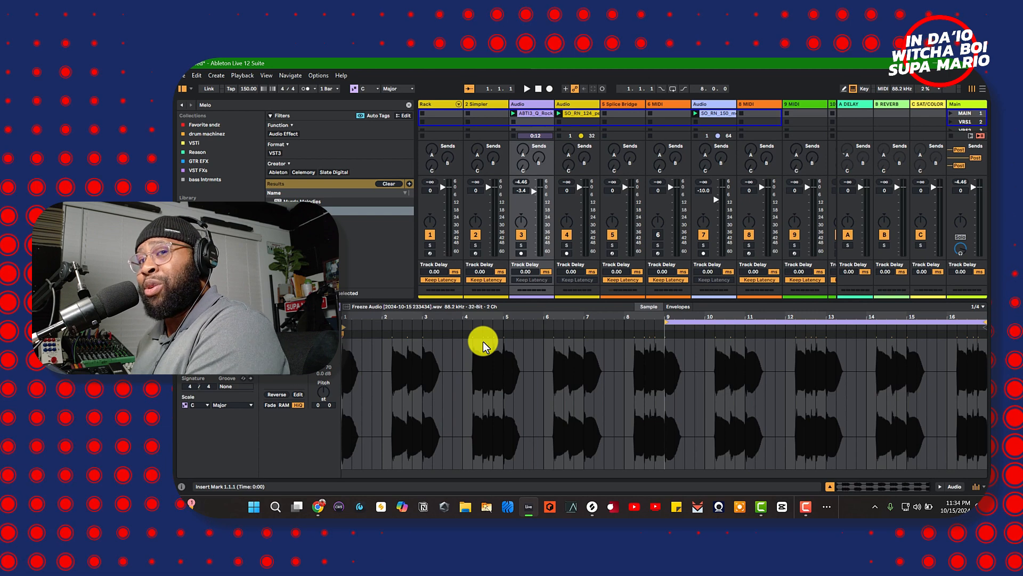
pyautogui.press('space')
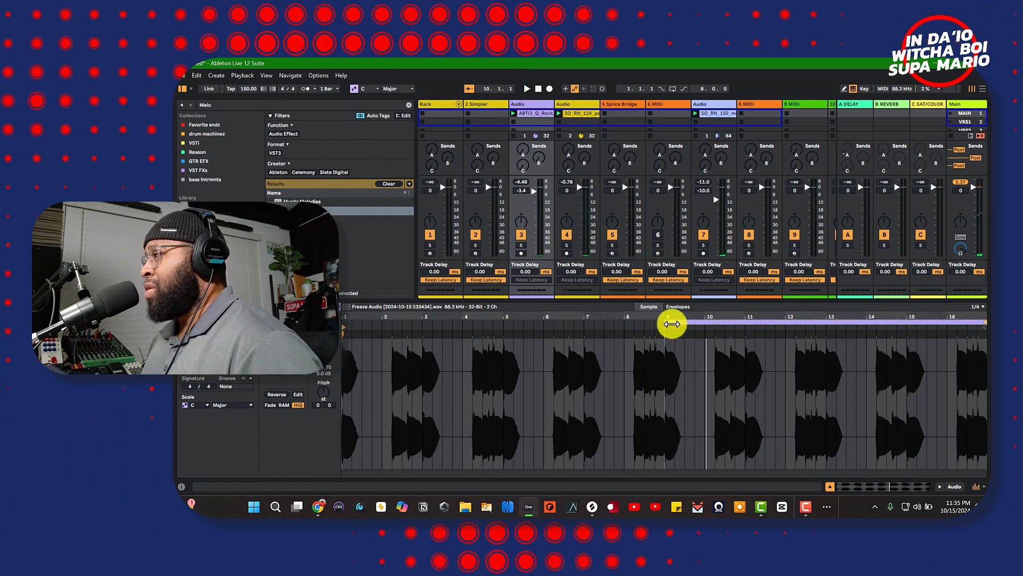
# Move the rendered 808 clip's loop to the first eight bars, from 1.1.1 to 9.1.1, and play it back.
pyautogui.rightClick(697, 364)
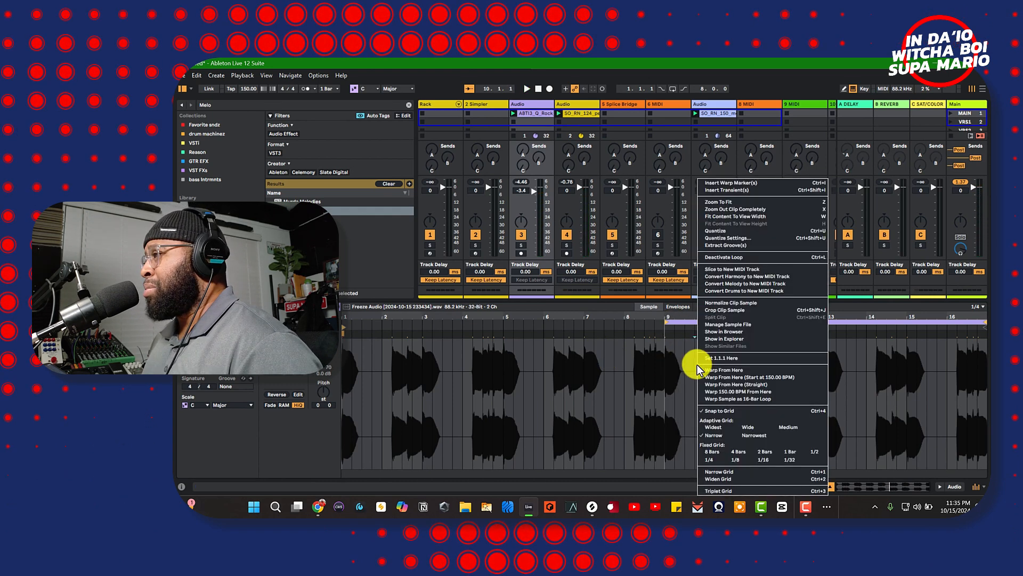
pyautogui.click(559, 327)
pyautogui.click(822, 325)
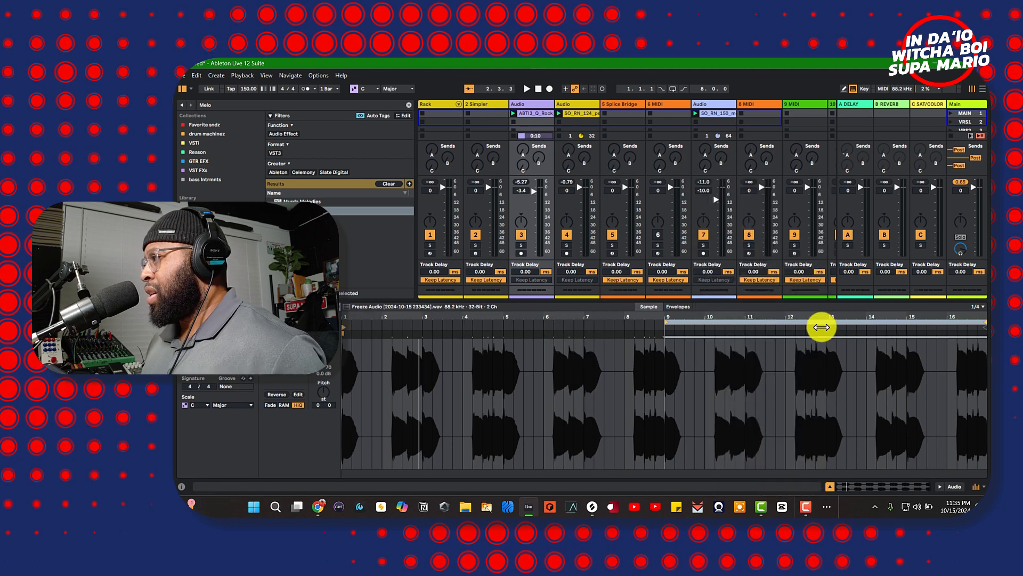
pyautogui.moveTo(821, 327); pyautogui.dragTo(516, 354)
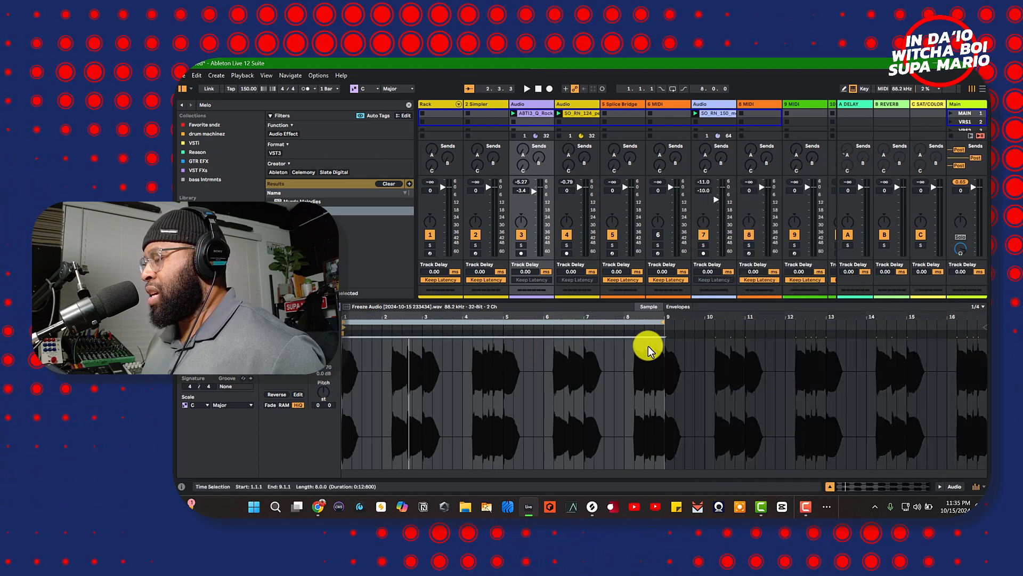
pyautogui.press('space')
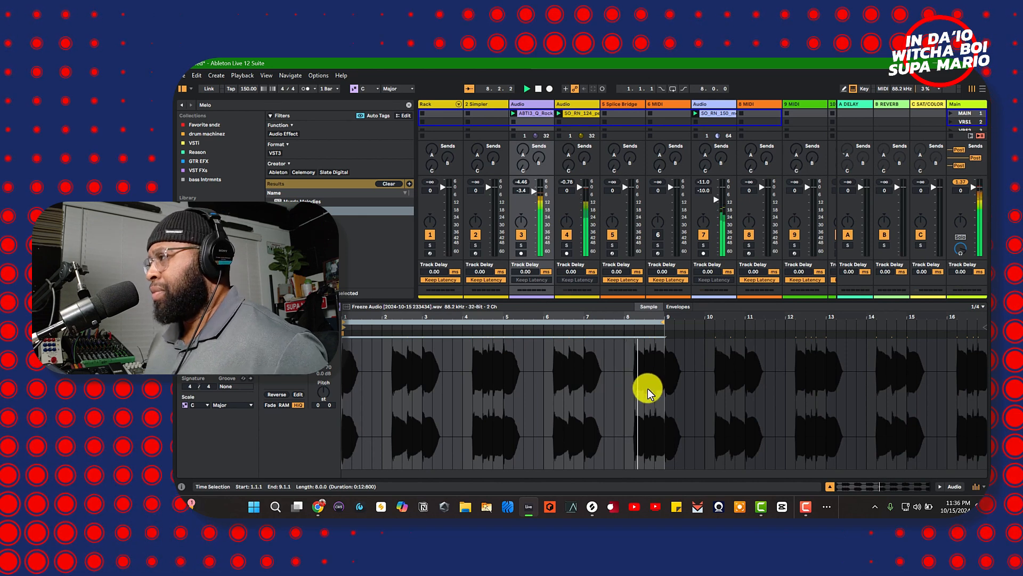
# Crop the 808 clip's sample to the selected eight bars and play the cropped clip with the other loops.
pyautogui.rightClick(598, 393)
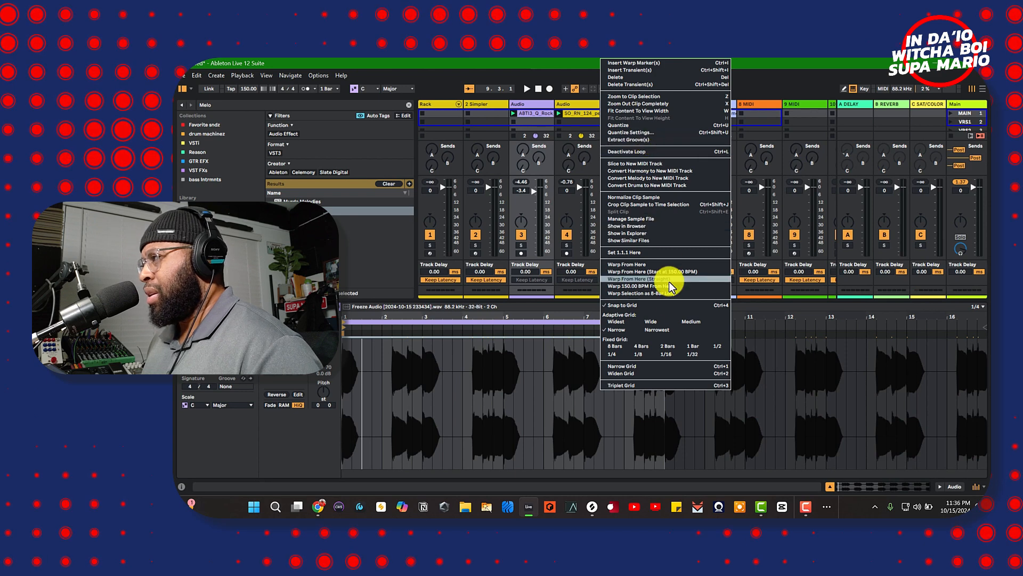
pyautogui.click(659, 206)
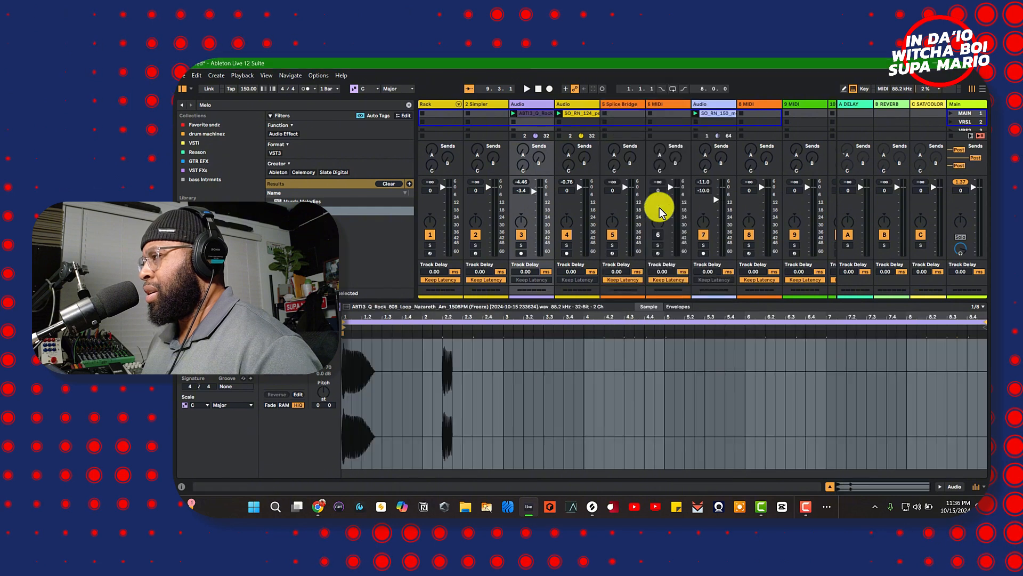
pyautogui.press('space')
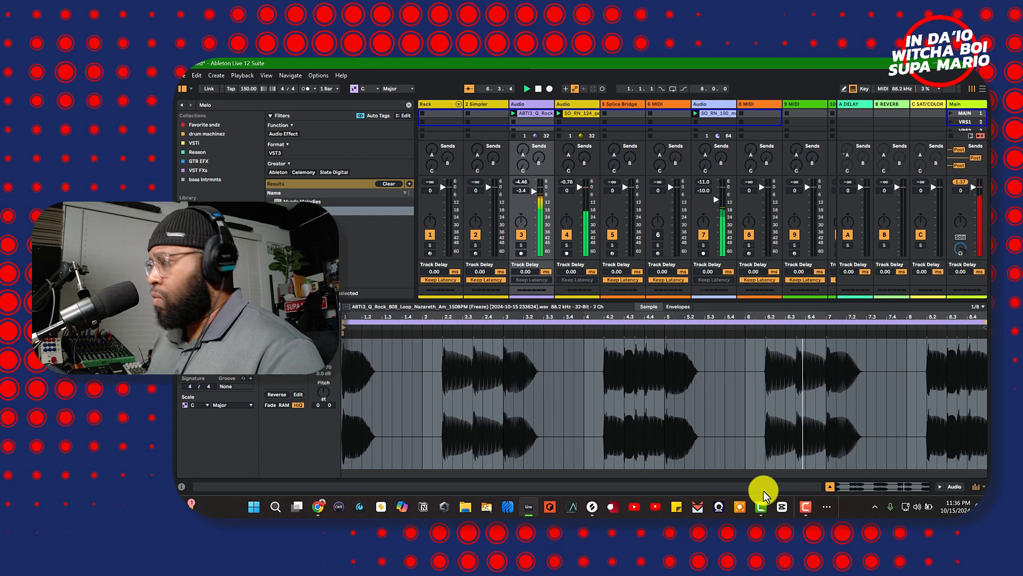
pyautogui.moveTo(765, 503)
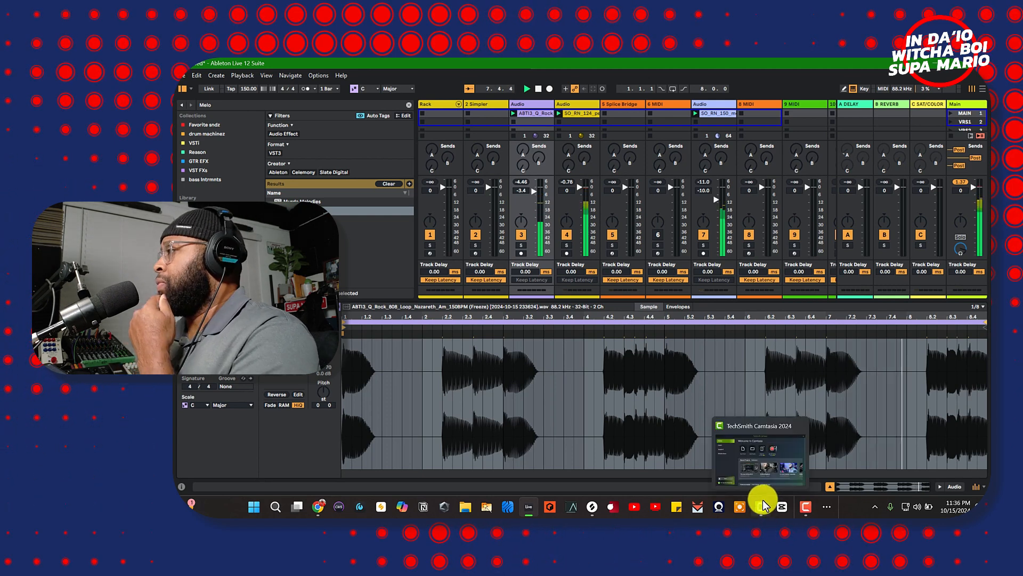